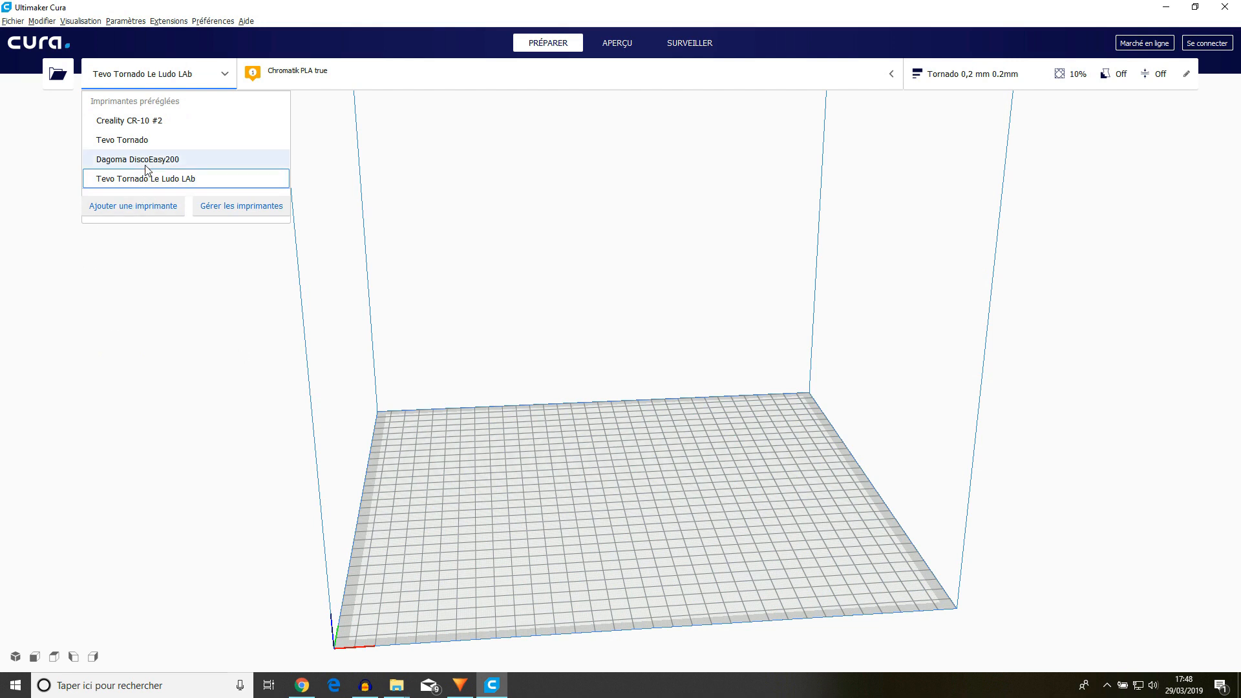
Step: Open the material manager, review the properties of Chromatik PLA true, and close the manager
left_click(167, 323)
left_click(426, 78)
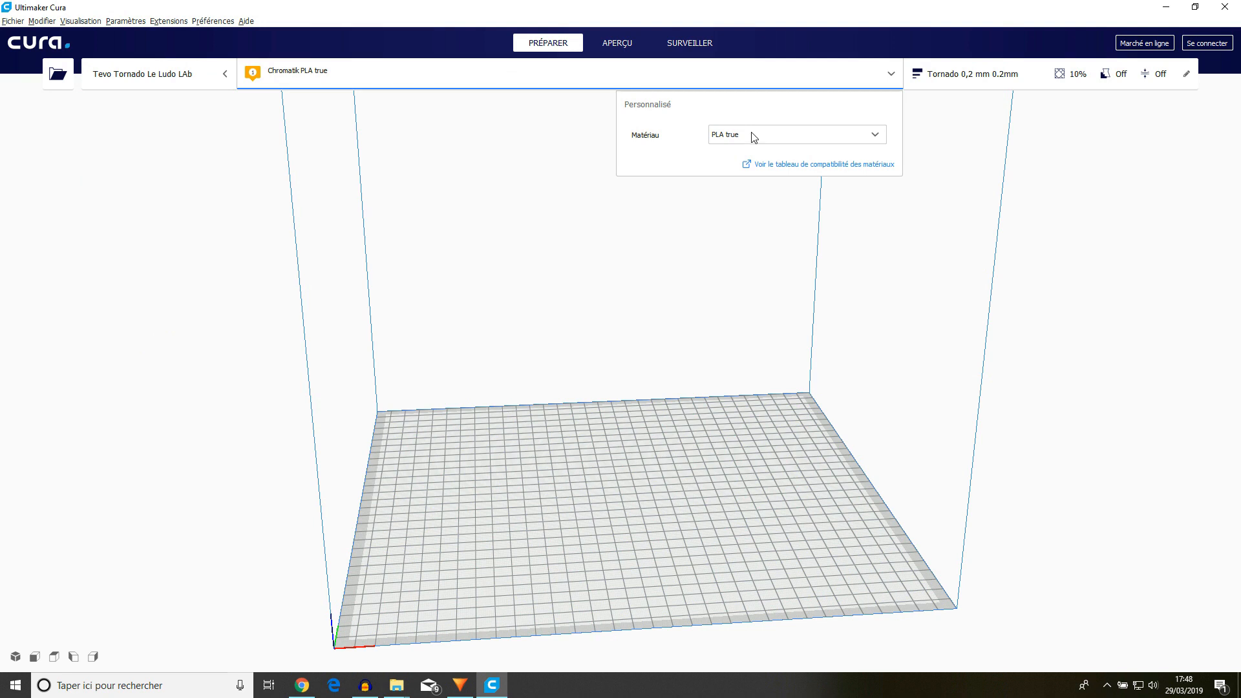
left_click(878, 134)
mouse_move(778, 164)
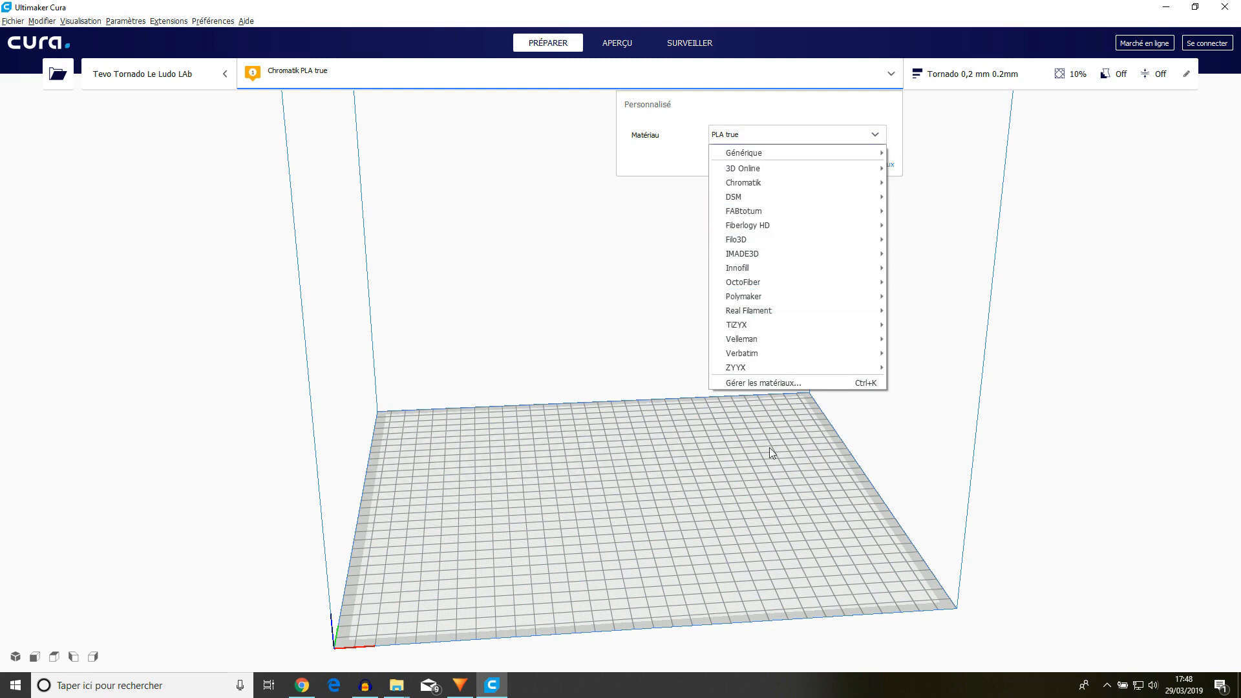
left_click(780, 384)
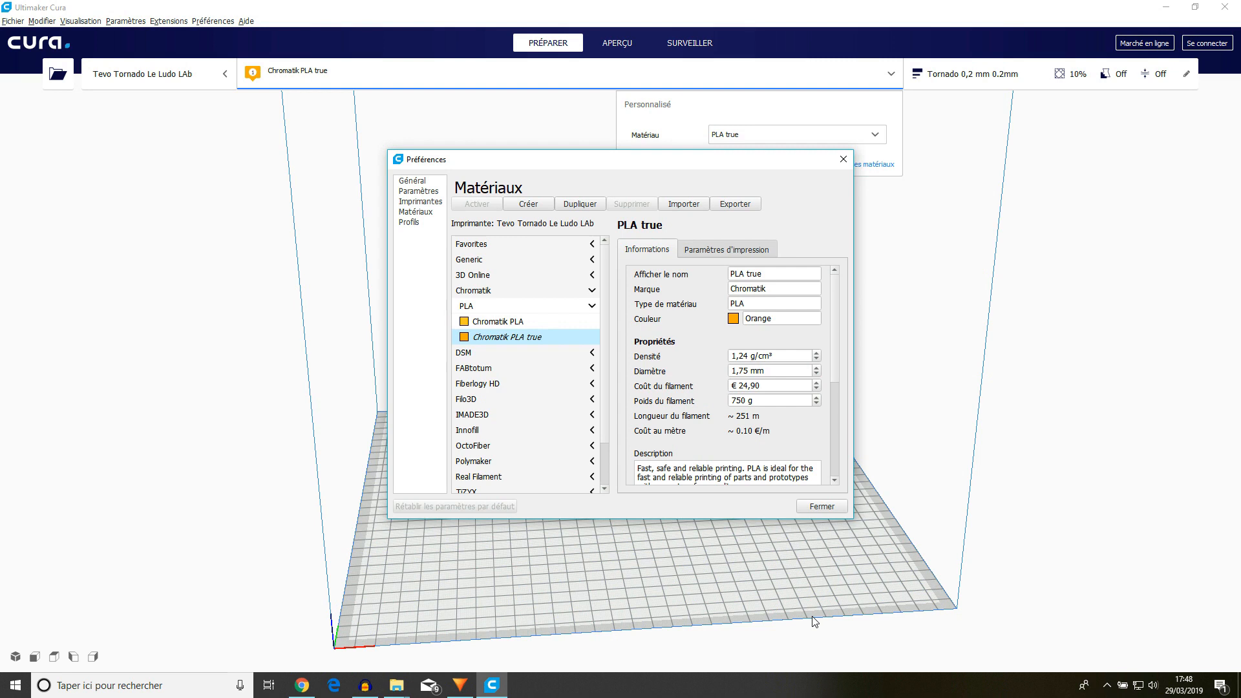
left_click(823, 506)
left_click(995, 114)
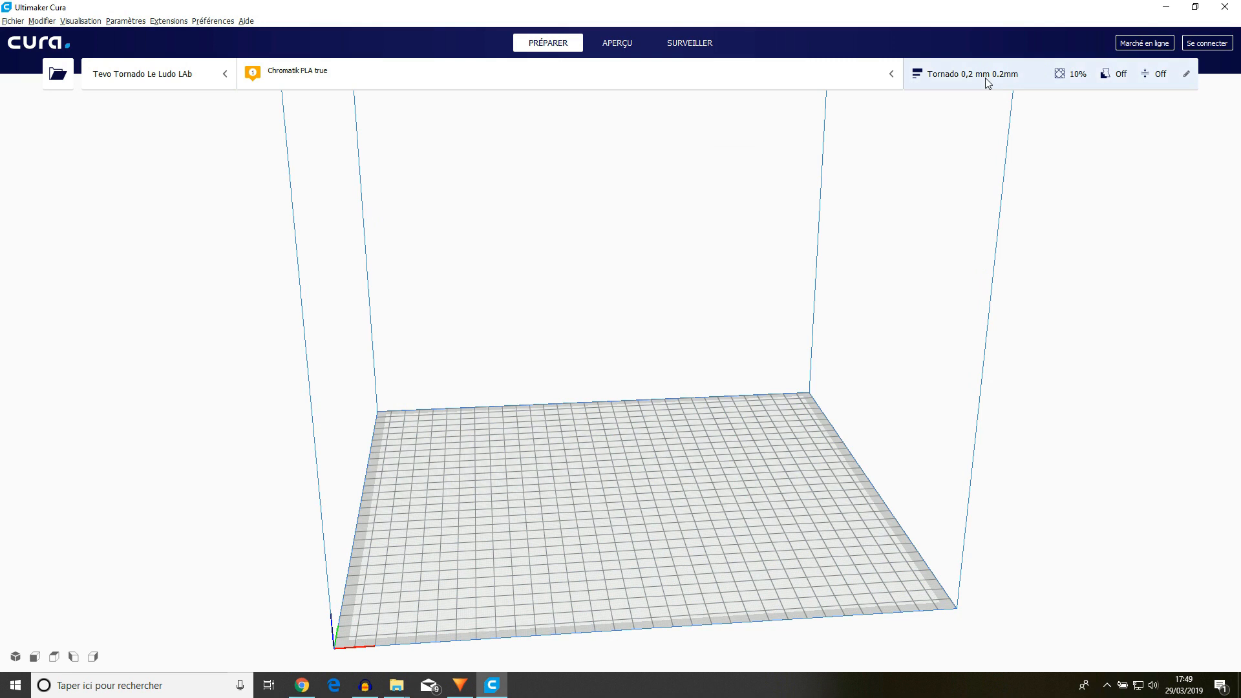
Step: Review the print settings of the Tornado 0,2 mm profile, including the Remplissage section
left_click(987, 79)
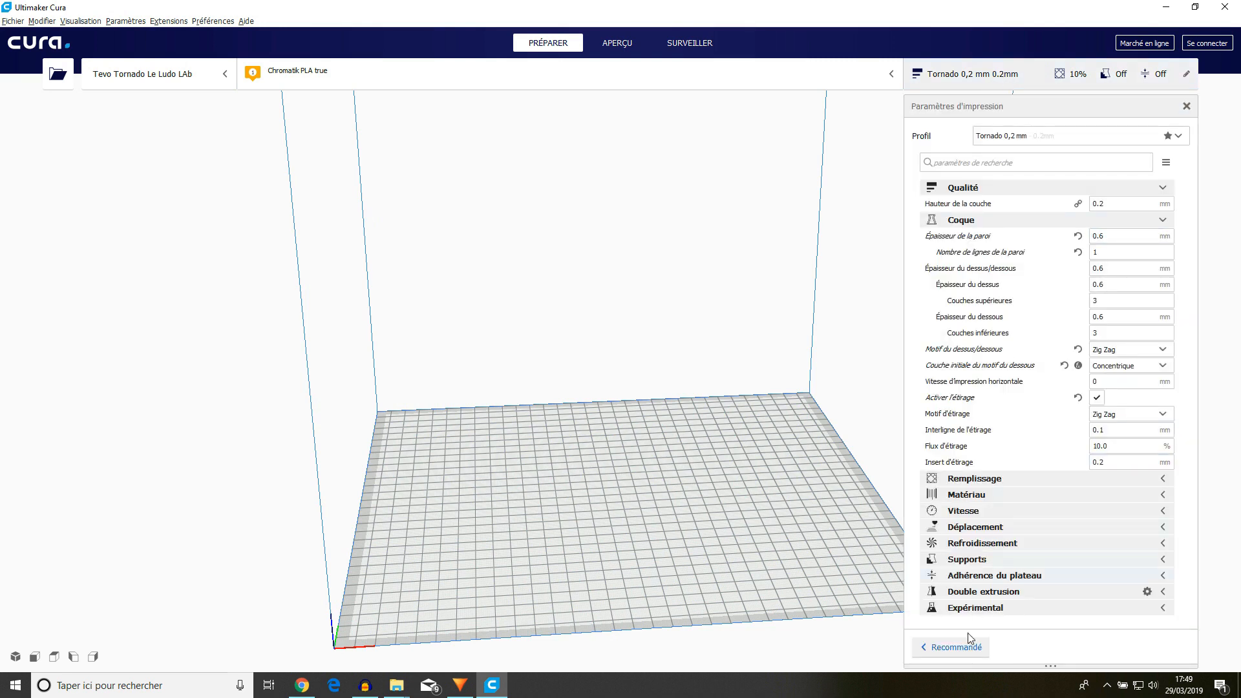
left_click(1167, 480)
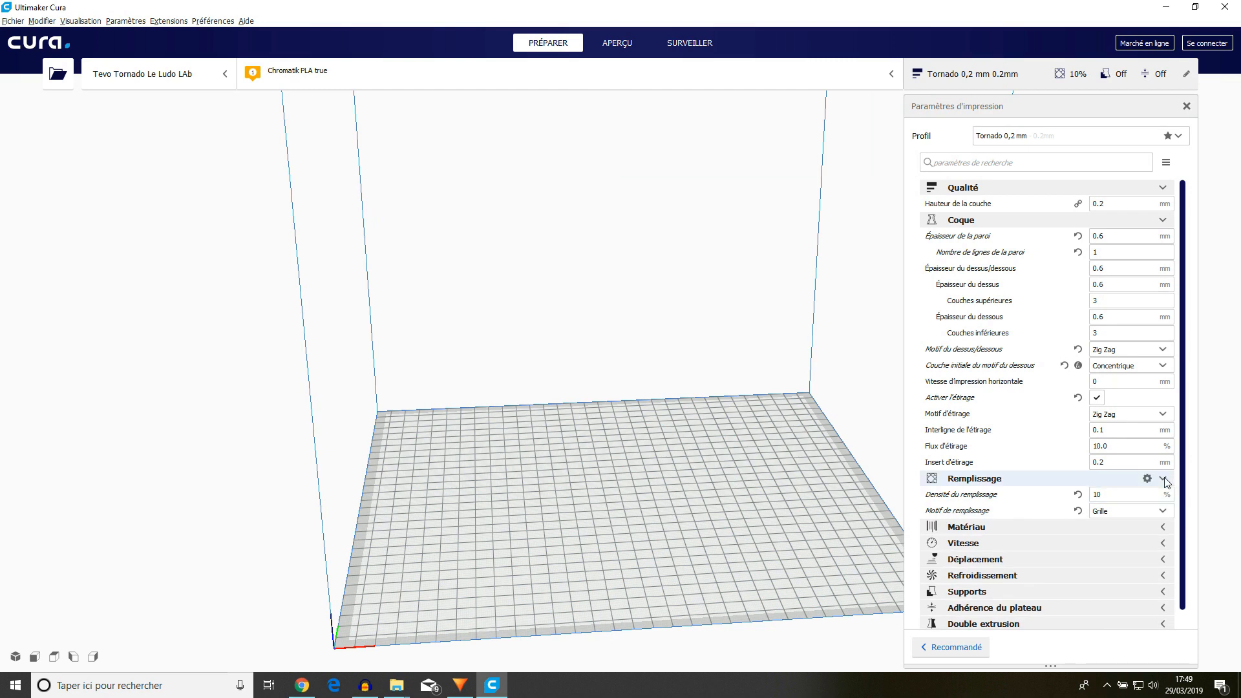
left_click(1167, 480)
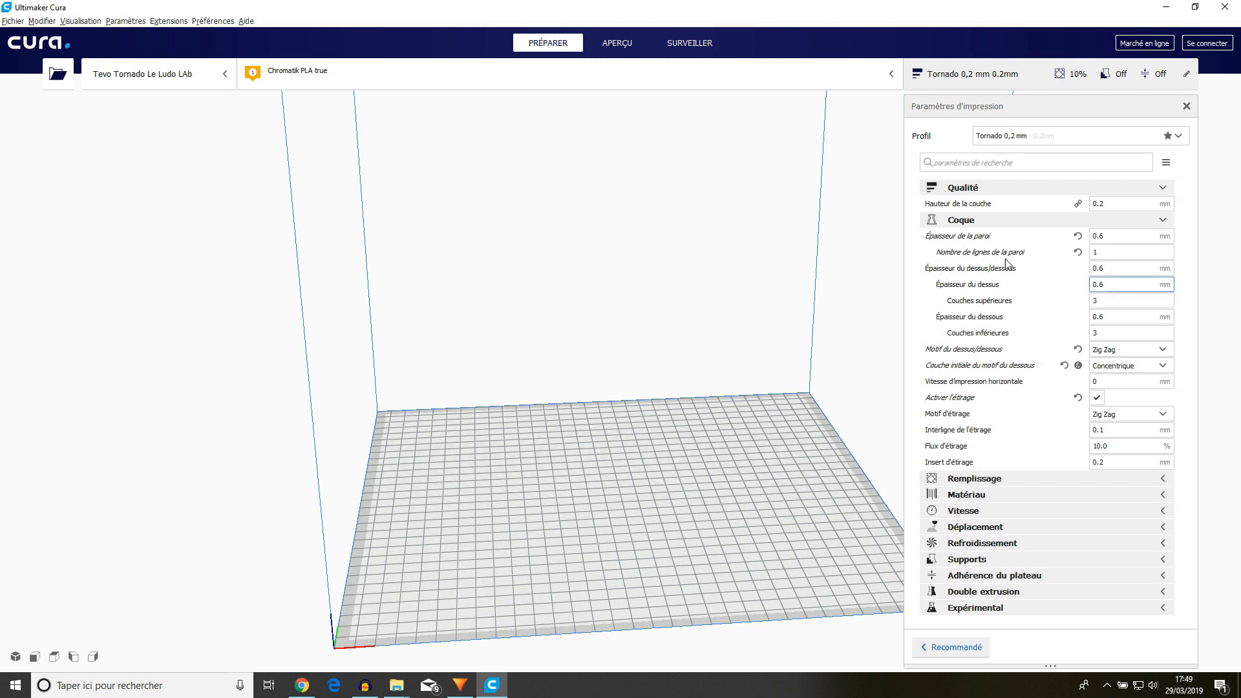
left_click(1002, 84)
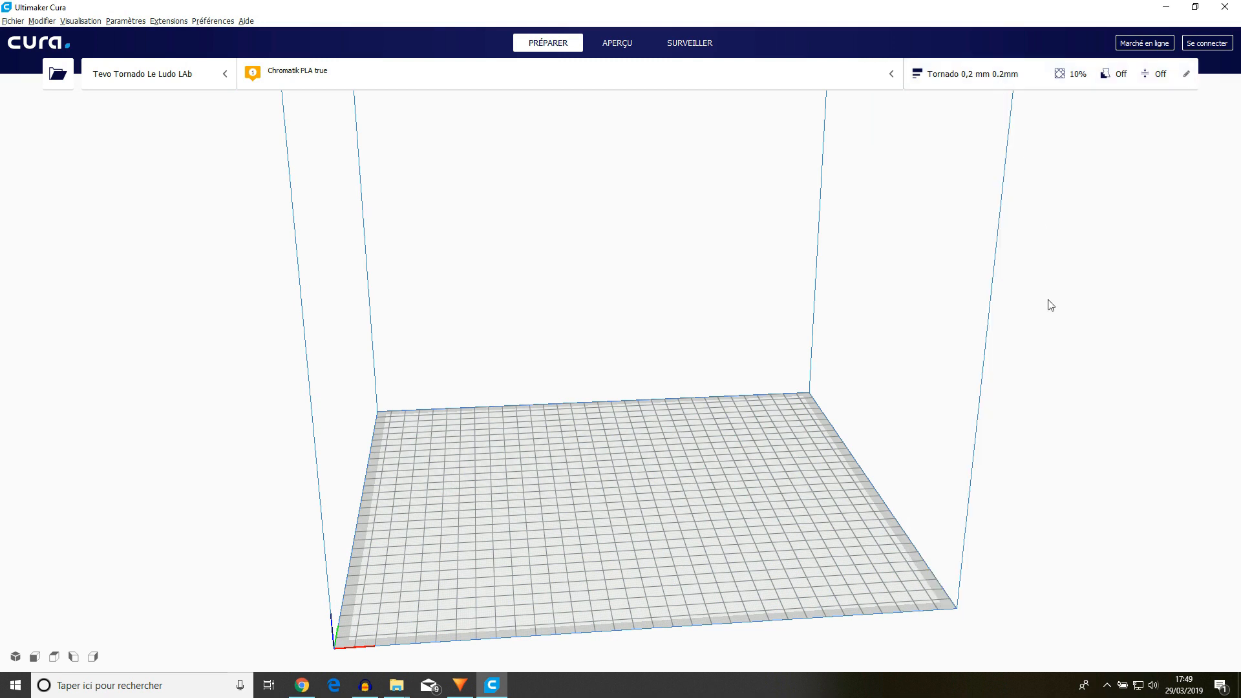
Step: Load the Carre gabarit 20x20 v1 model onto the build plate
left_click(56, 74)
double_click(299, 130)
scroll(686, 514, "down", 1)
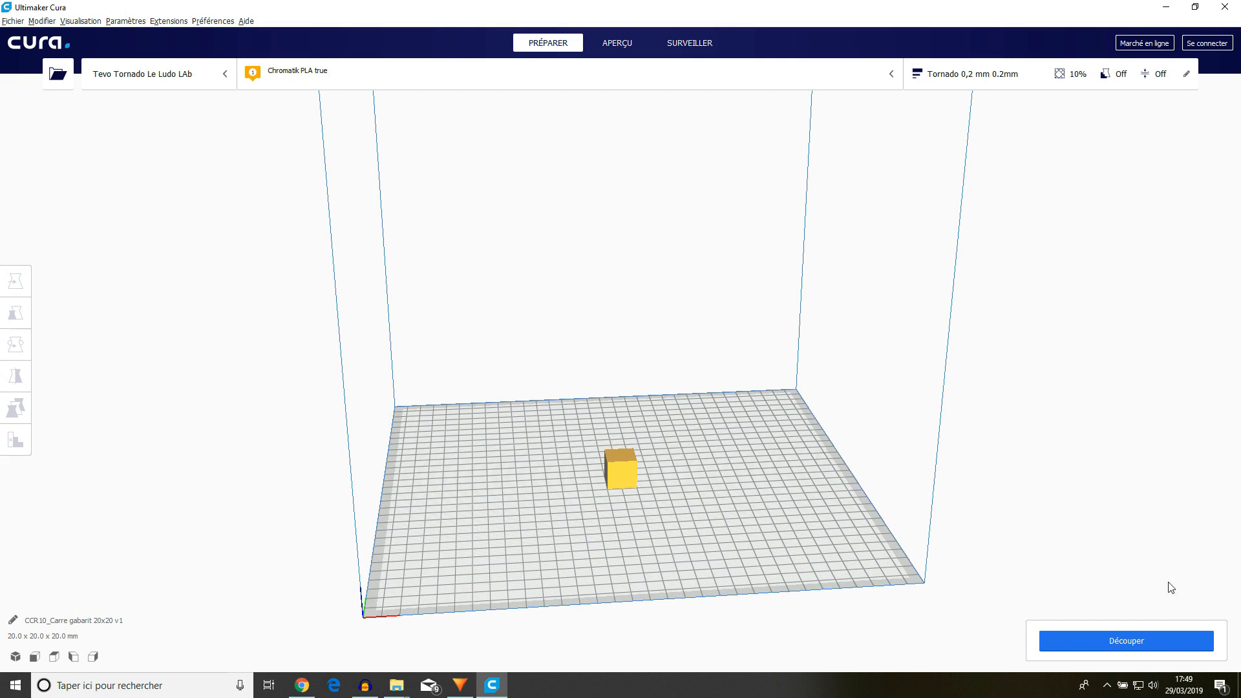
scroll(698, 526, "up", 1)
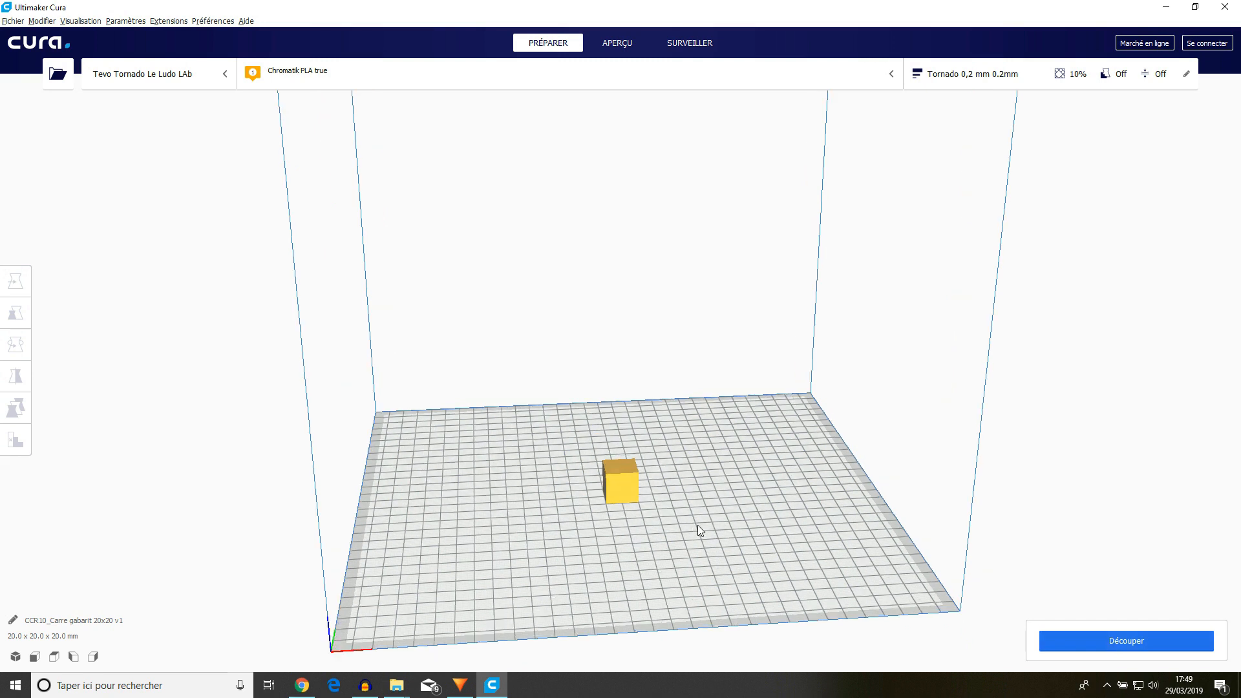
Step: Examine the cube and the build plate from different viewing angles
key("Right")
key("Right")
key("Right")
key("Right")
key("Right")
key("Right")
key("Right")
key("Right")
key("Right")
key("Right")
key("Right")
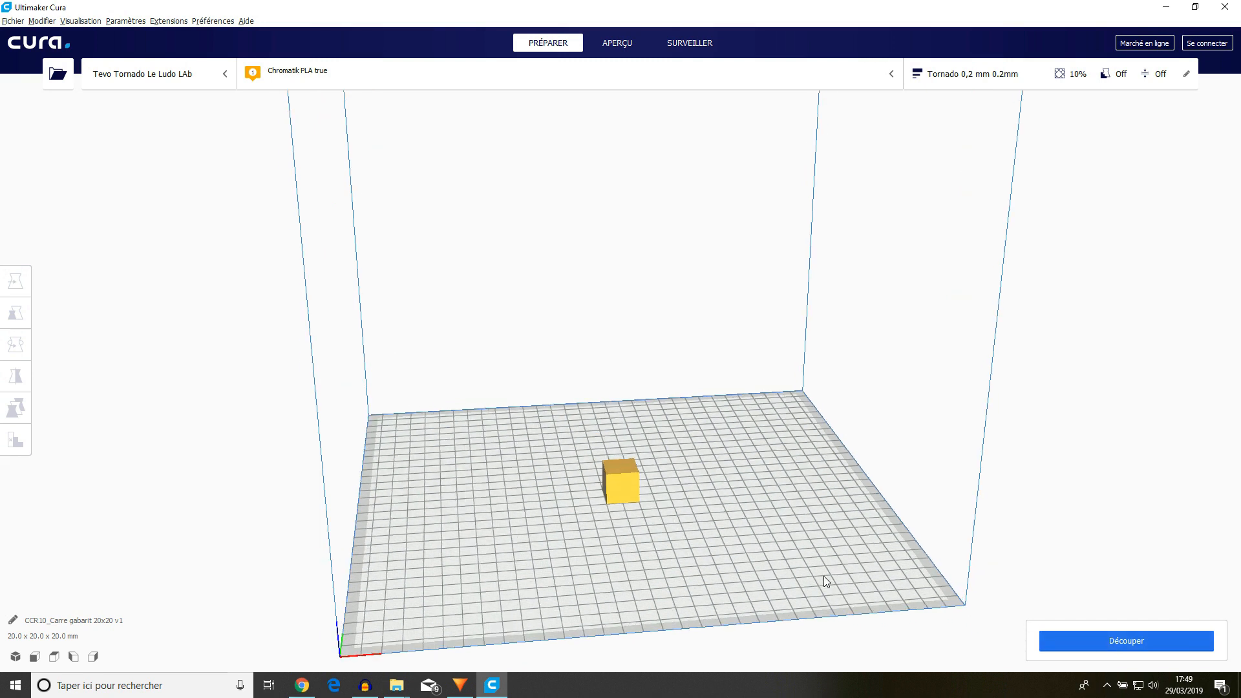
key("Left")
key("Left")
key("Left")
key("Left")
key("Left")
key("Left")
key("Left")
key("Left")
key("Left")
key("Left")
key("Left")
key("Left")
key("Left")
key("Down")
key("Down")
key("Up")
key("Up")
key("Up")
key("Down")
key("Down")
key("Left")
key("Right")
right_click_drag(824, 576, 701, 538)
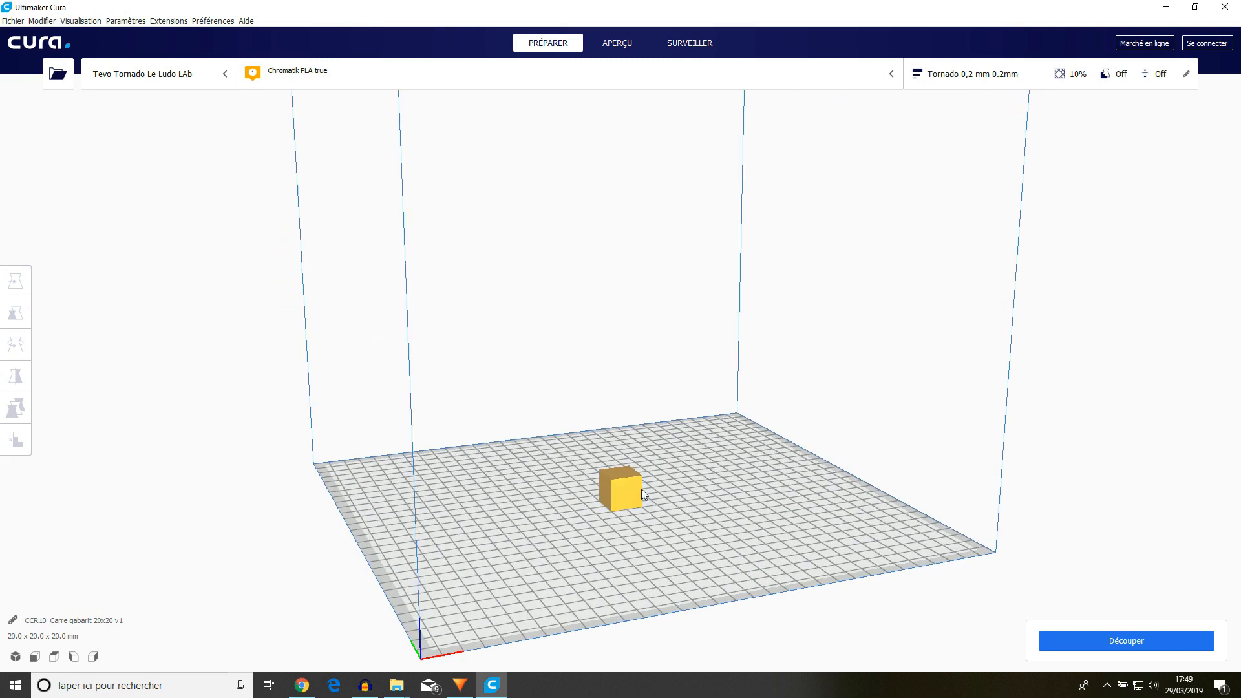
Step: Review the list of per-model settings available for the cube and close it without choosing any
left_click(622, 488)
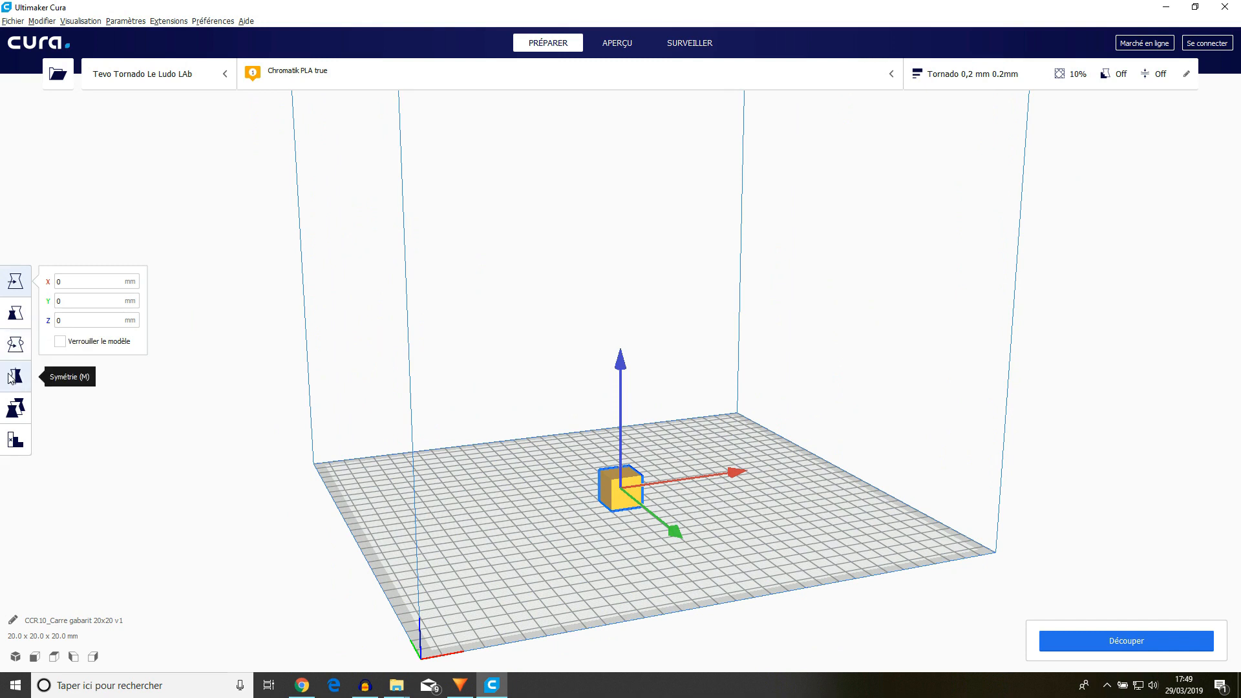
left_click(14, 410)
left_click(92, 431)
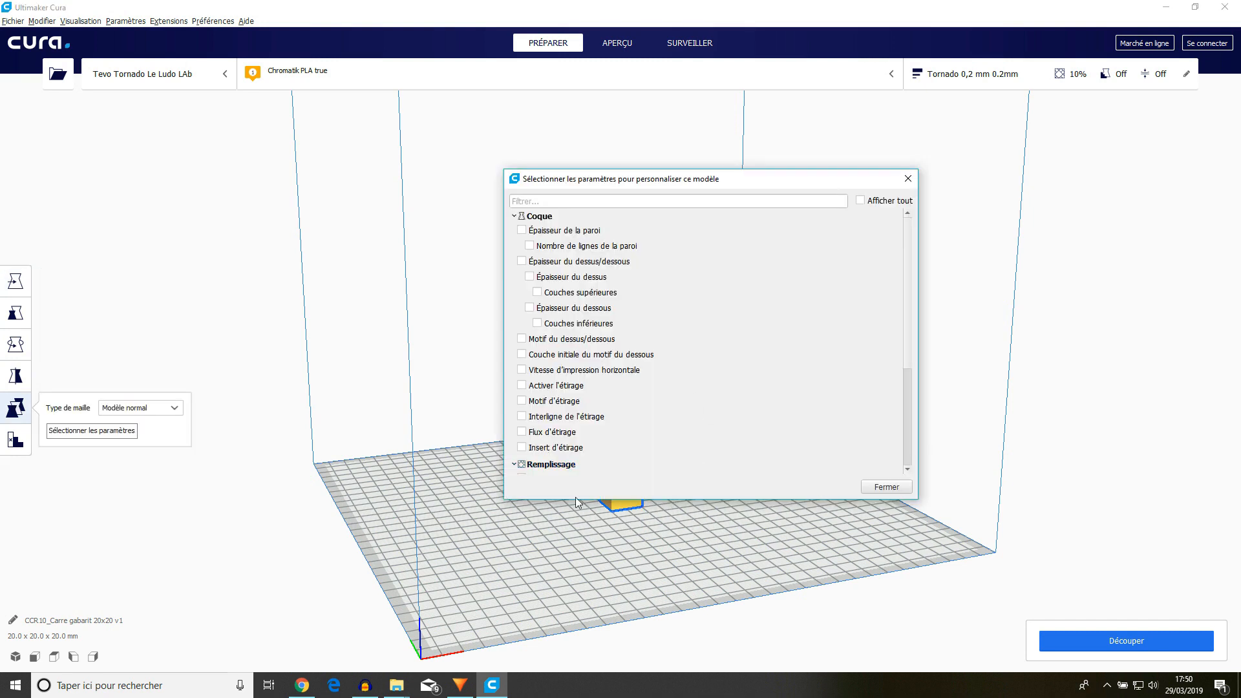
left_click(176, 412)
left_click(886, 488)
left_click(88, 496)
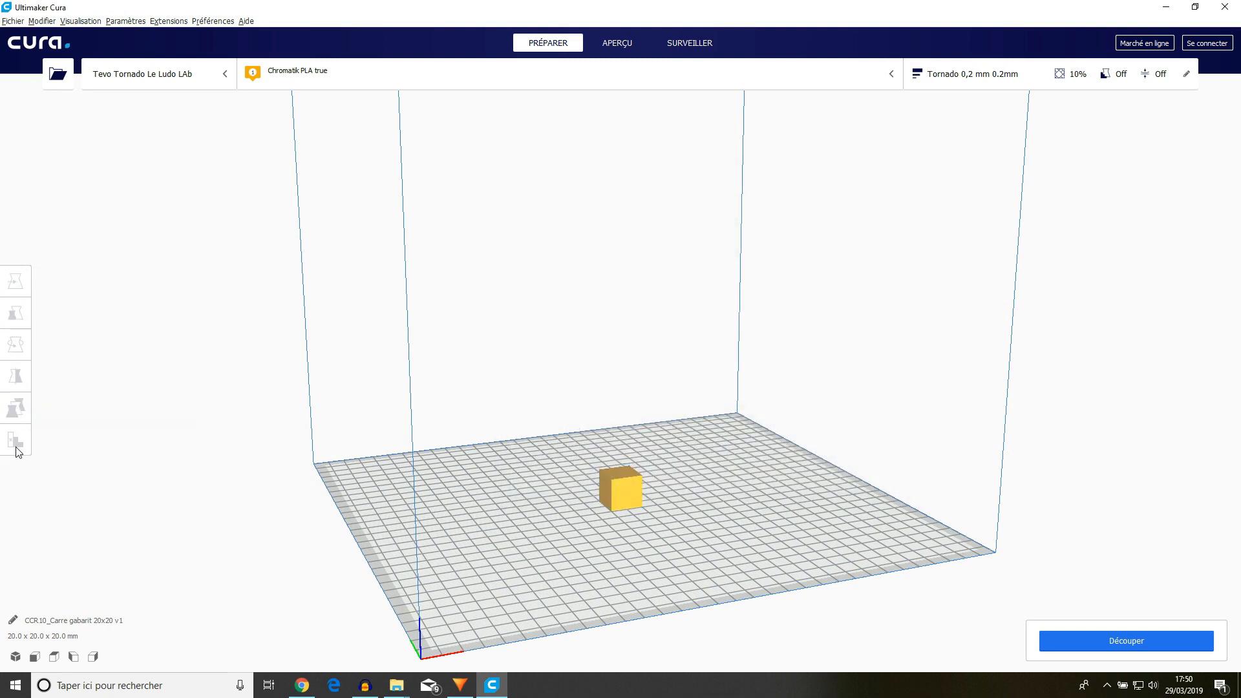
Step: Show the support blocker tool for the cube, leaving the model unselected again
left_click(633, 477)
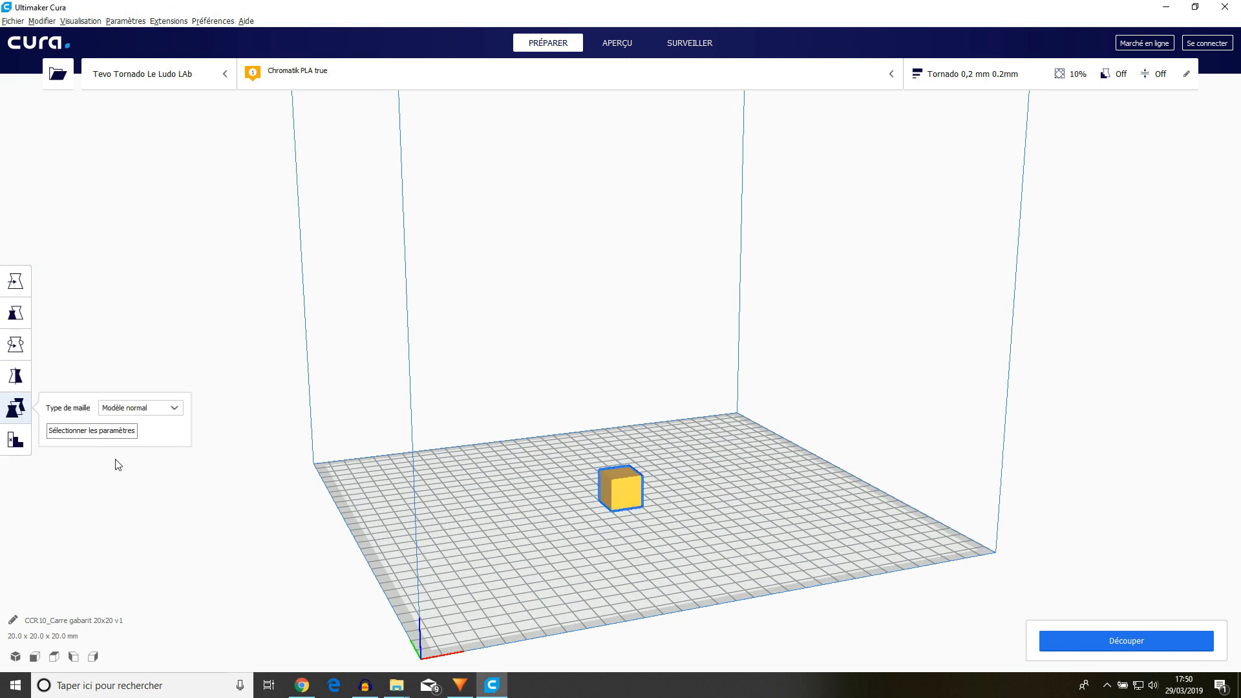
left_click(18, 442)
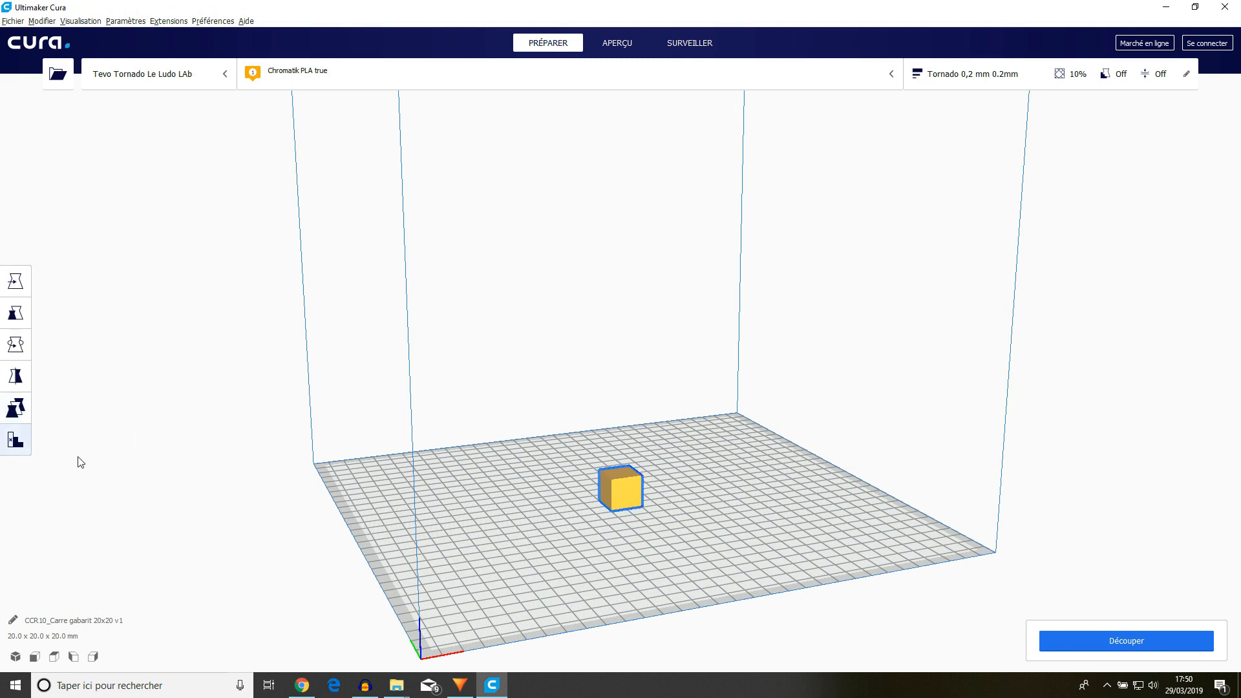
left_click(139, 483)
Step: Slice the cube and view its print duration and material breakdown
left_click(1138, 641)
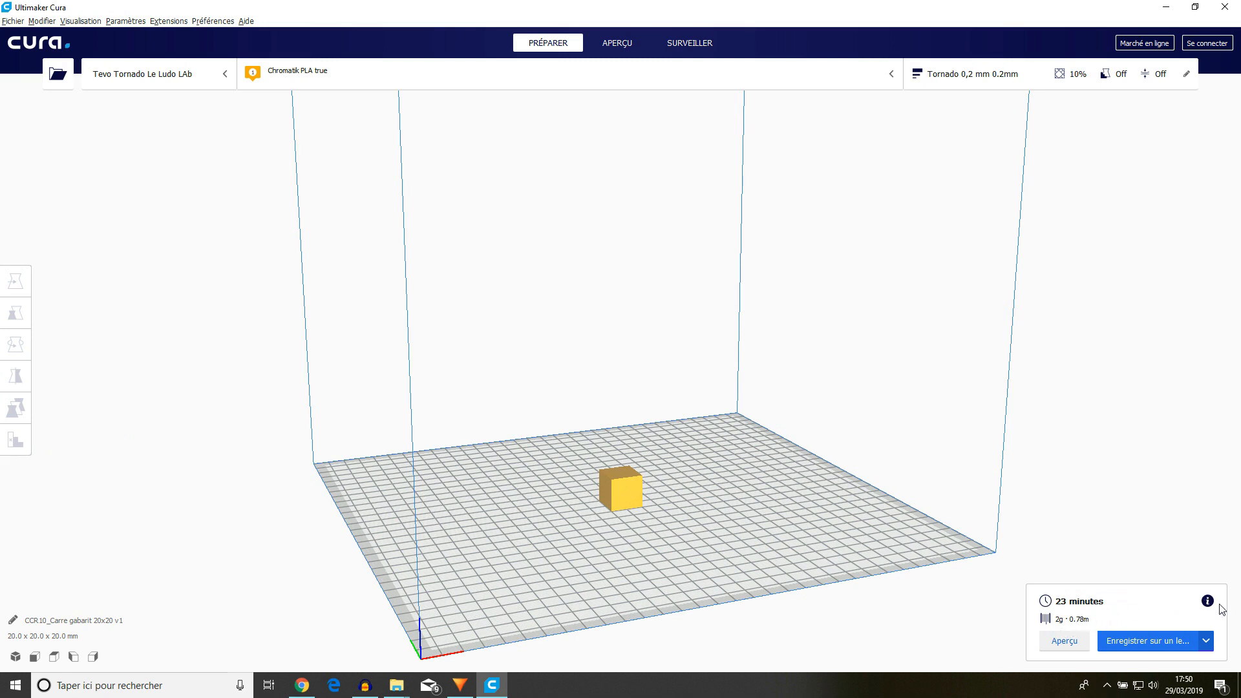
mouse_move(1208, 601)
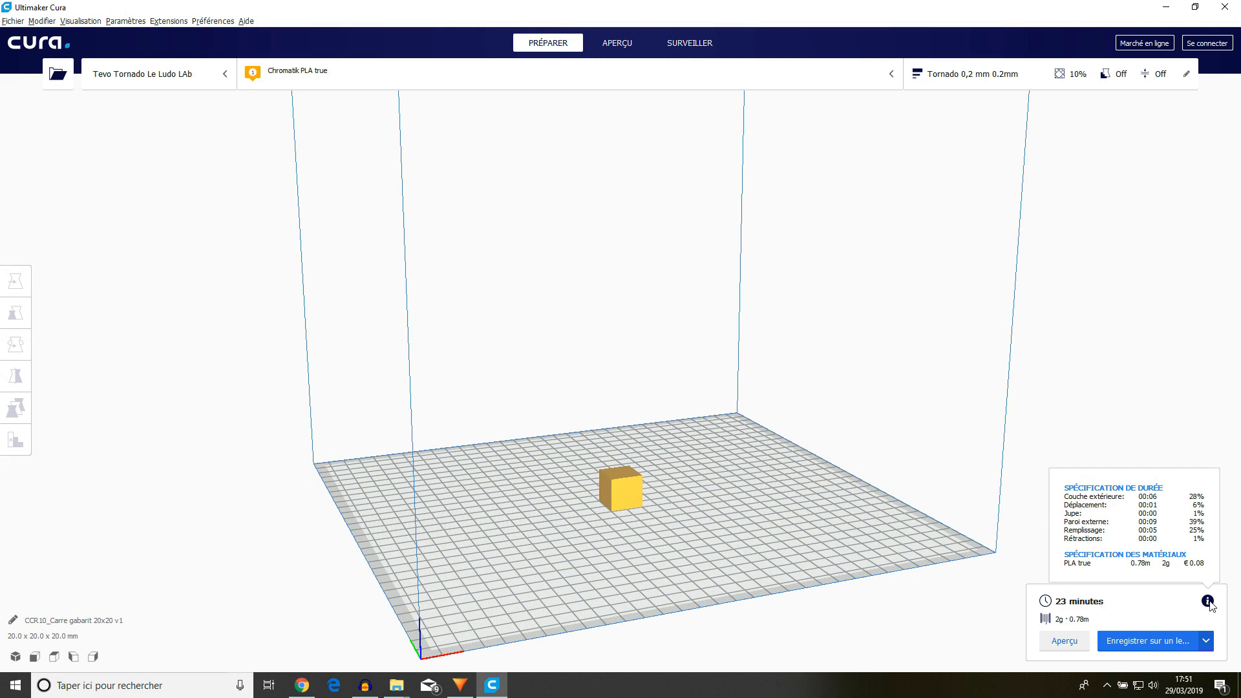
Step: Examine the sliced cube in the layer preview with its display types, colour scheme options and layer slider, and return to the prepare stage
left_click(1064, 641)
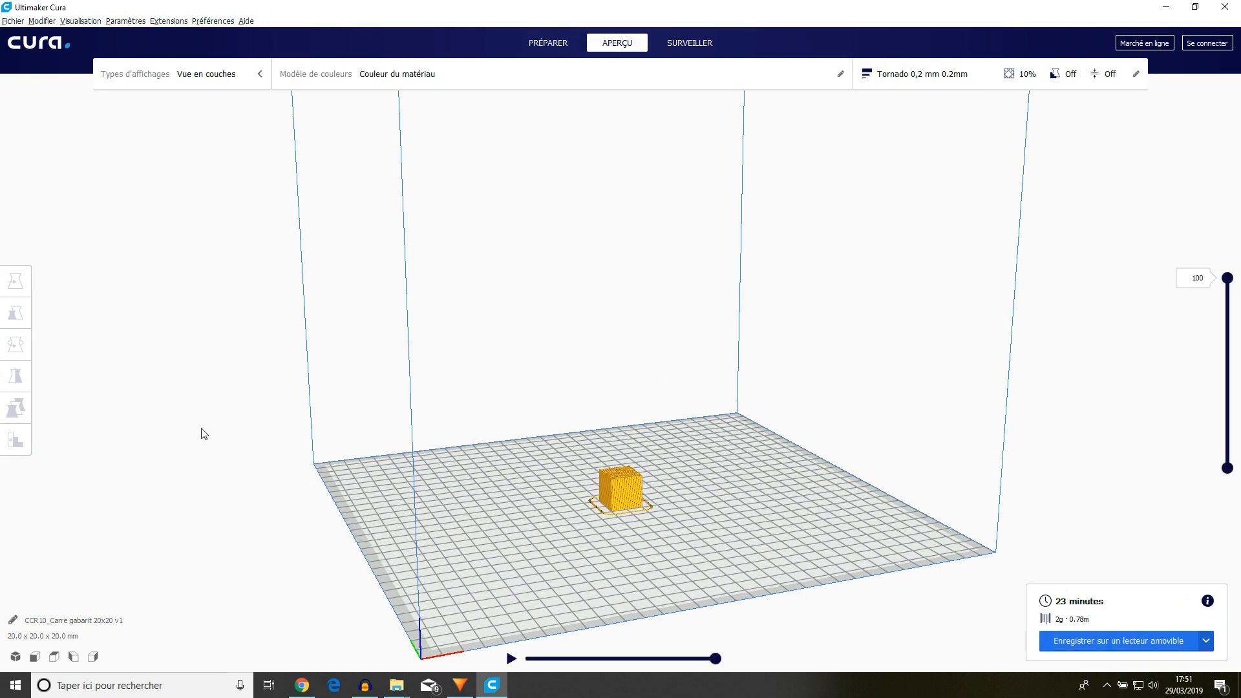
left_click(199, 82)
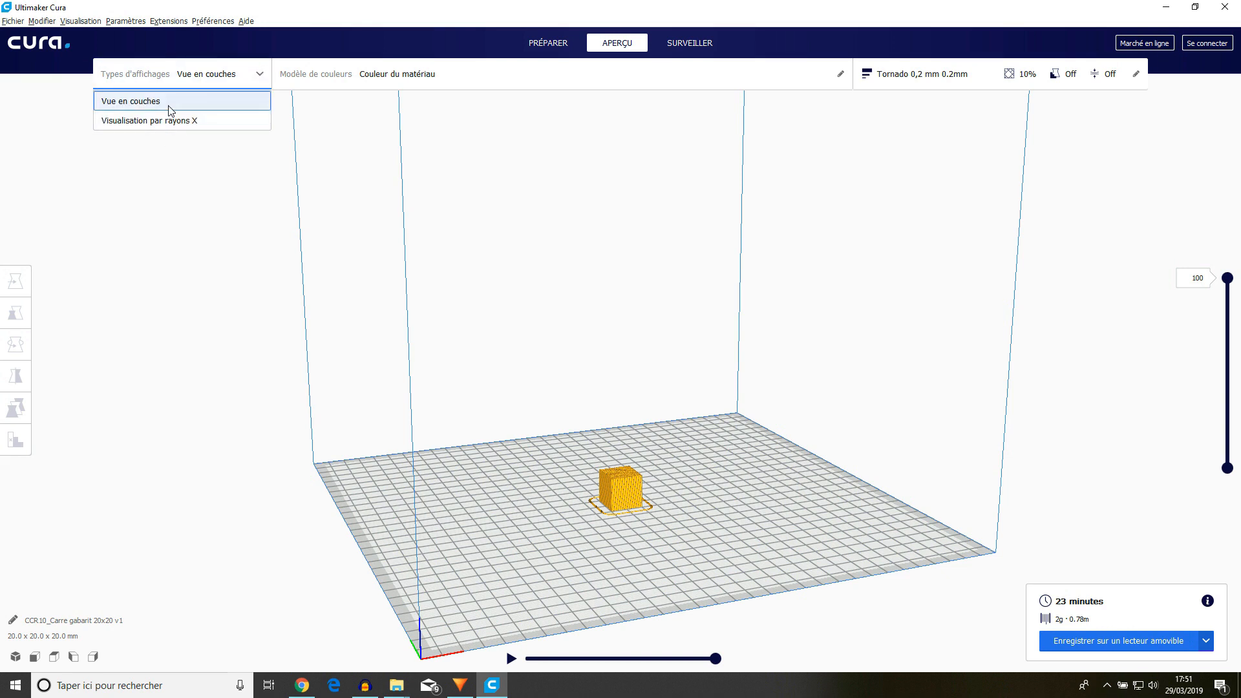
left_click(415, 81)
left_click(417, 83)
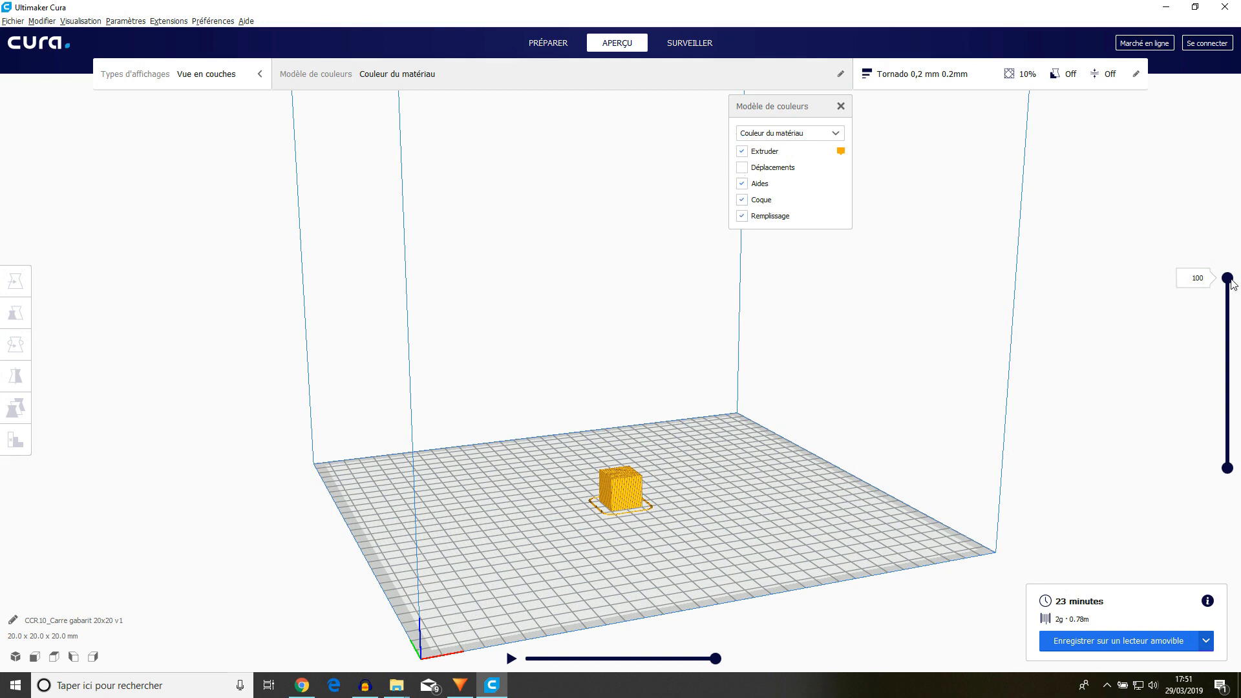
left_click_drag(1227, 278, 1200, 228)
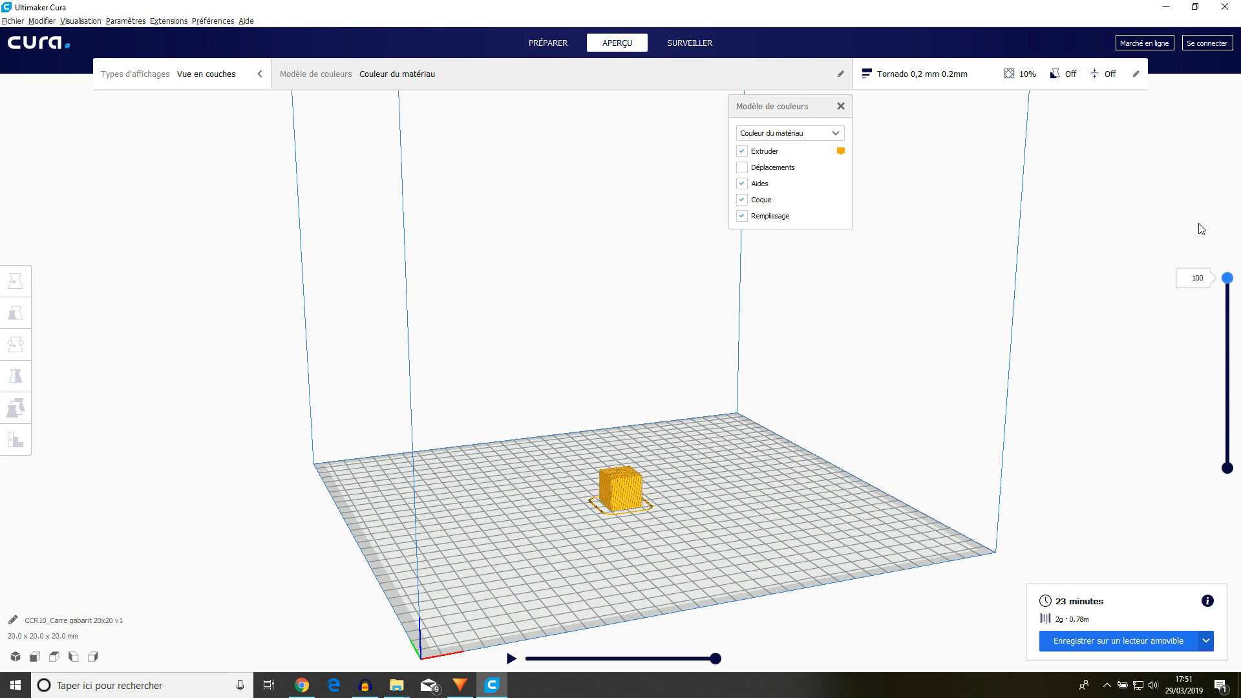
left_click(550, 44)
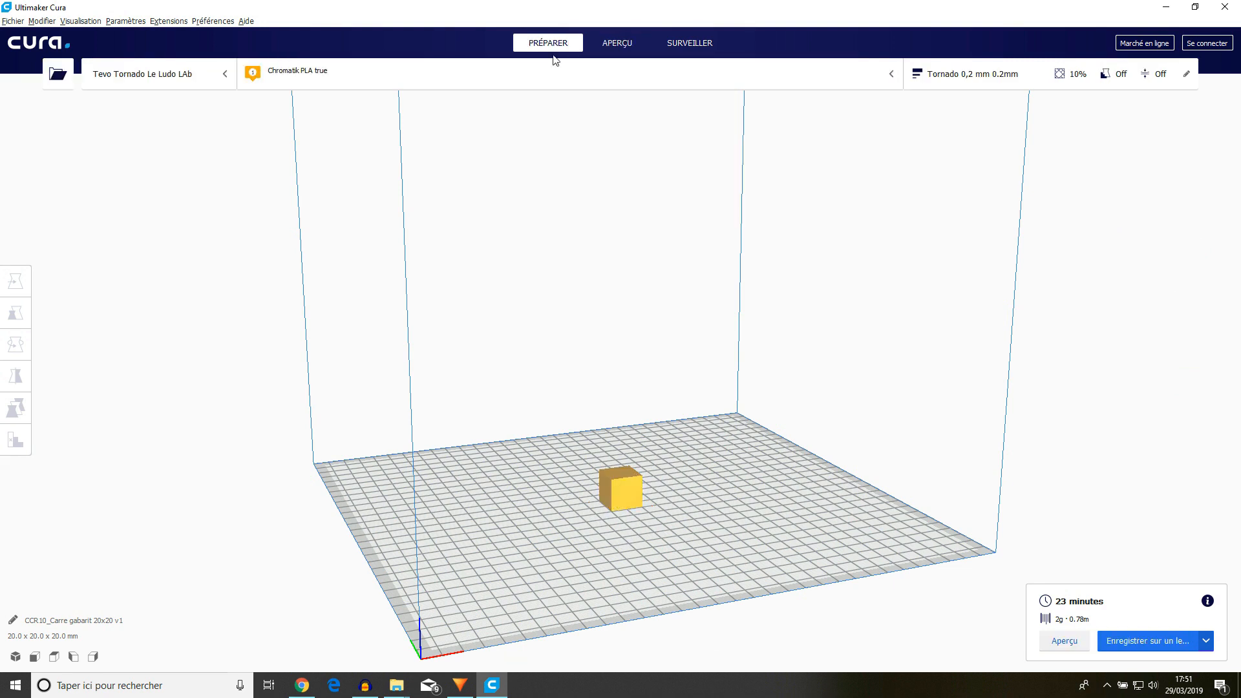
left_click(611, 50)
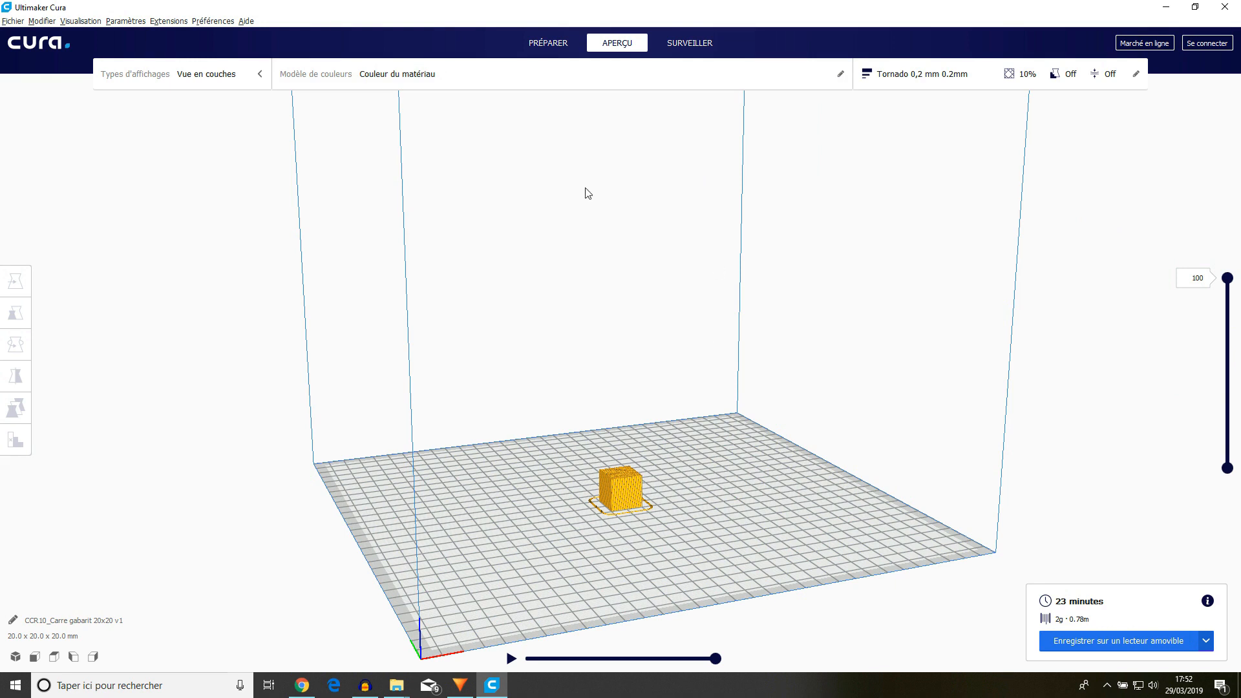
left_click(546, 39)
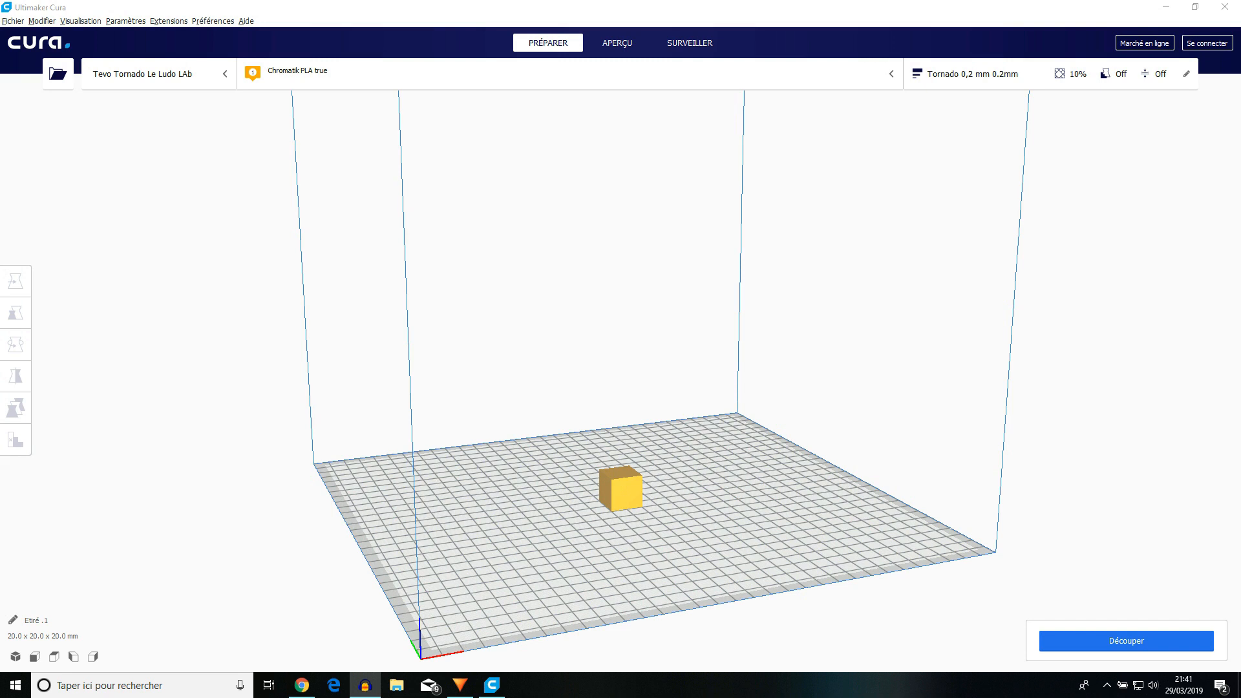
Step: Filter the setting visibility preferences by "étirage", review the matching Coque settings, and close the preferences
left_click(127, 21)
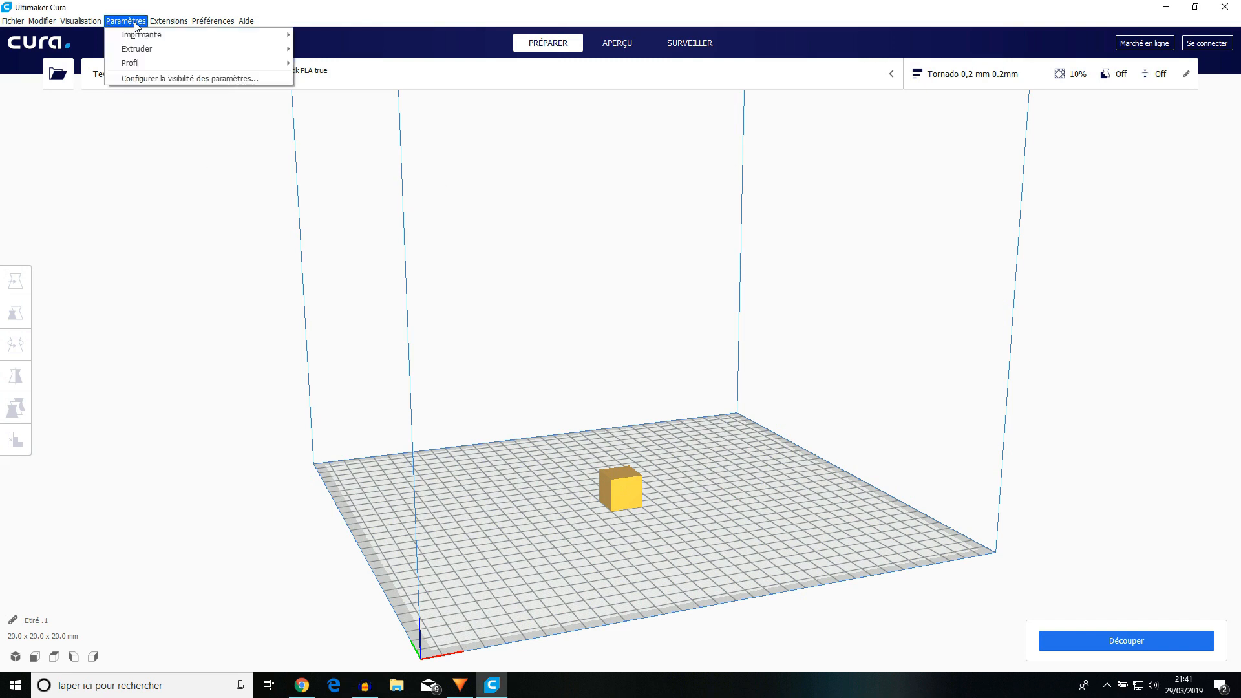
left_click(180, 80)
left_click(544, 204)
type("é")
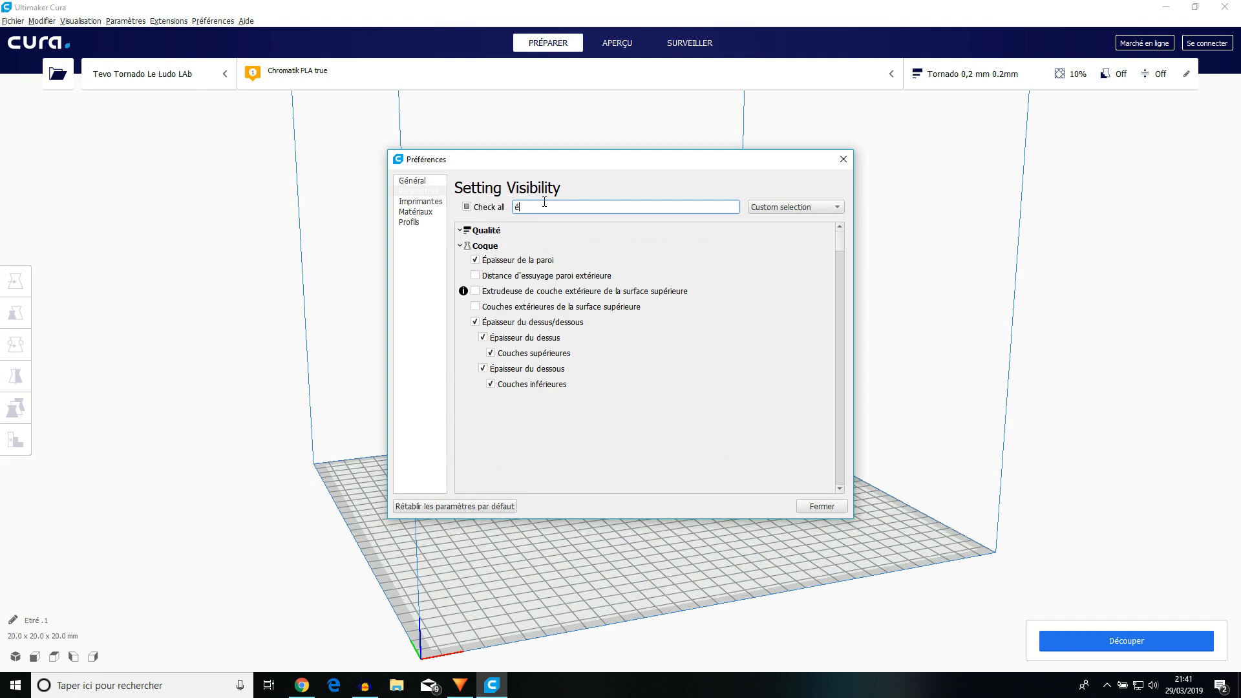
type("tirage")
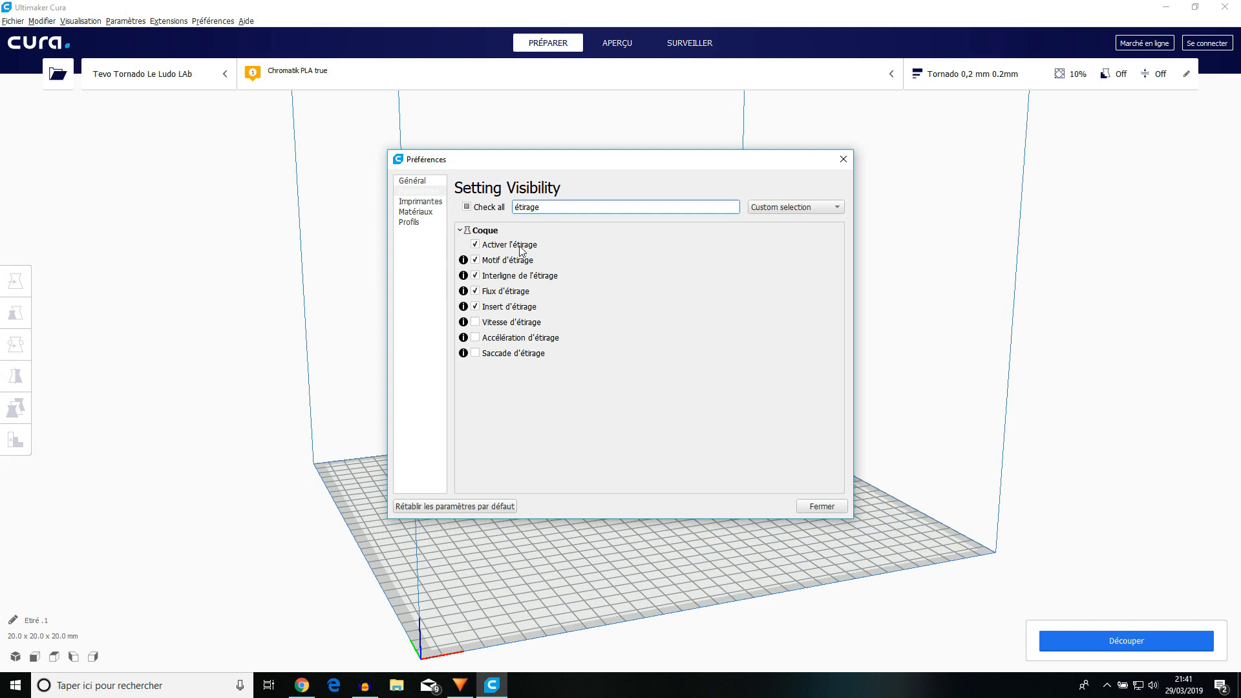
mouse_move(520, 250)
left_click(812, 507)
Step: Enable ironing (Activer l'étirage) in the Coque settings with the Zig Zag pattern, and slice the cube
left_click(996, 72)
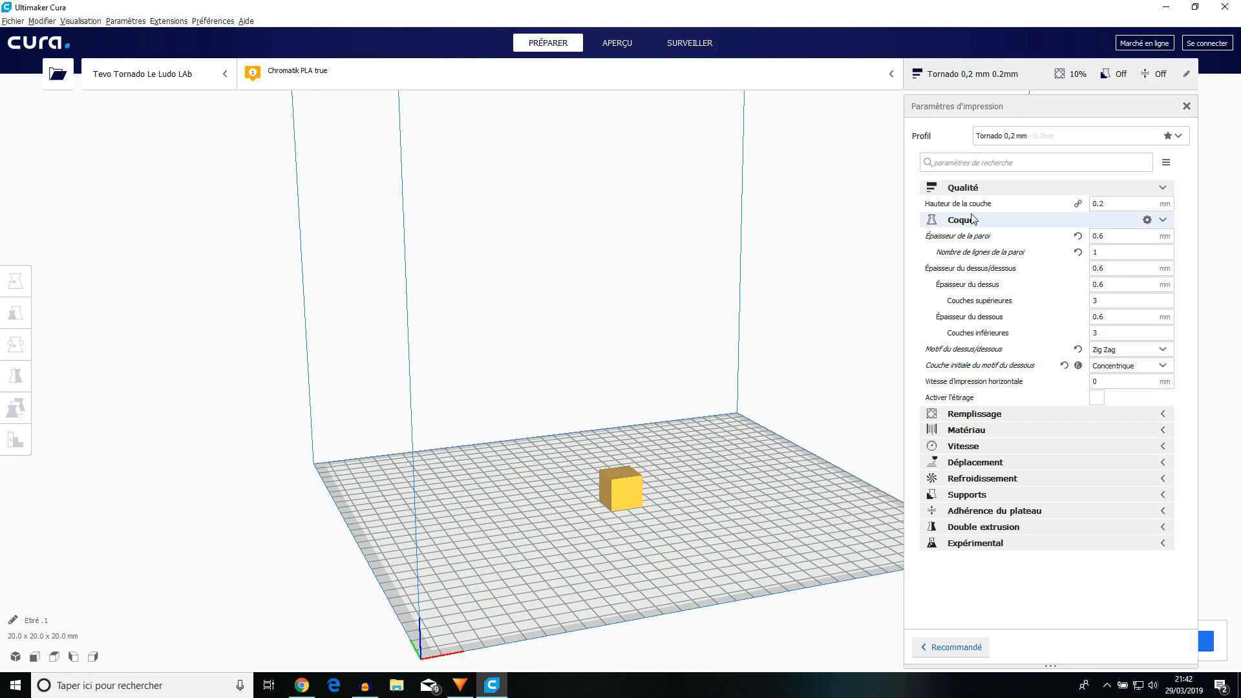
left_click(1097, 398)
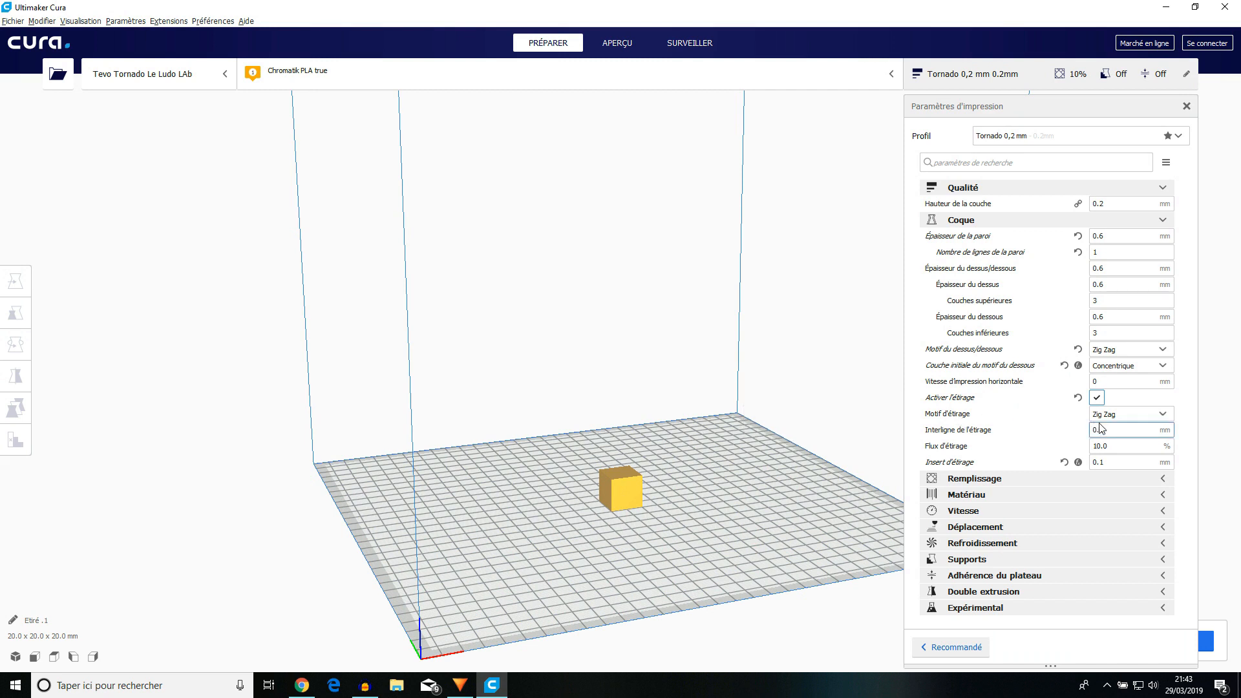
left_click(1166, 414)
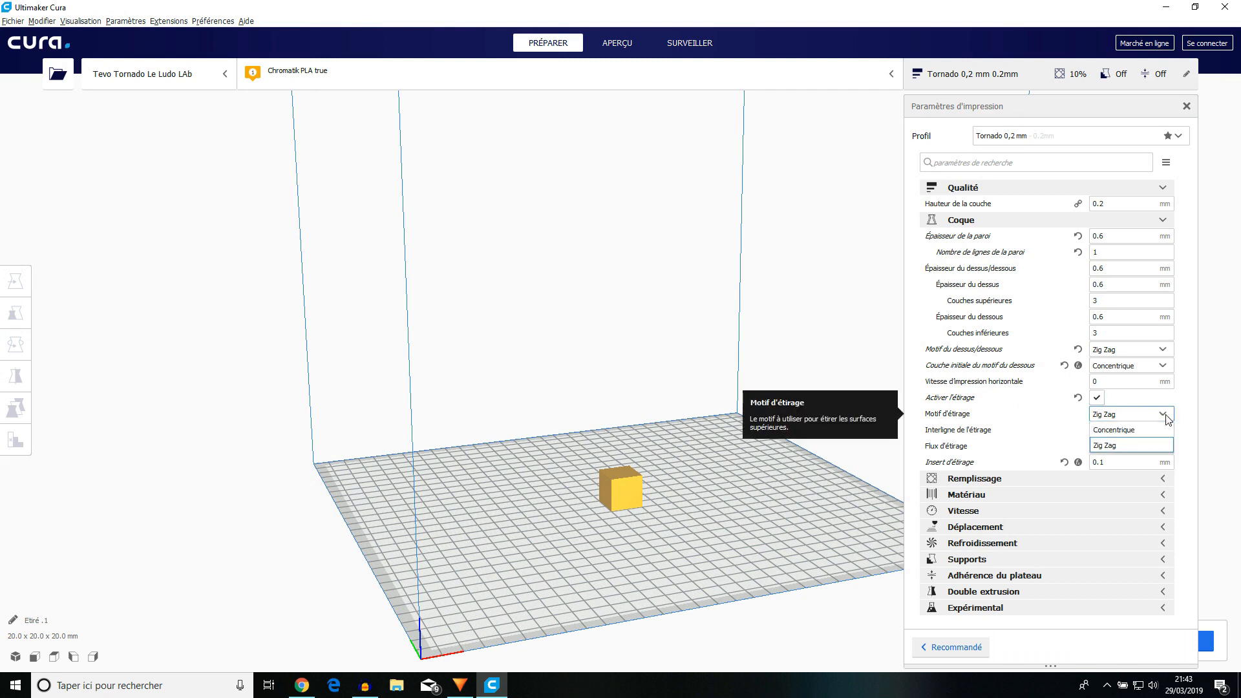
left_click(1122, 448)
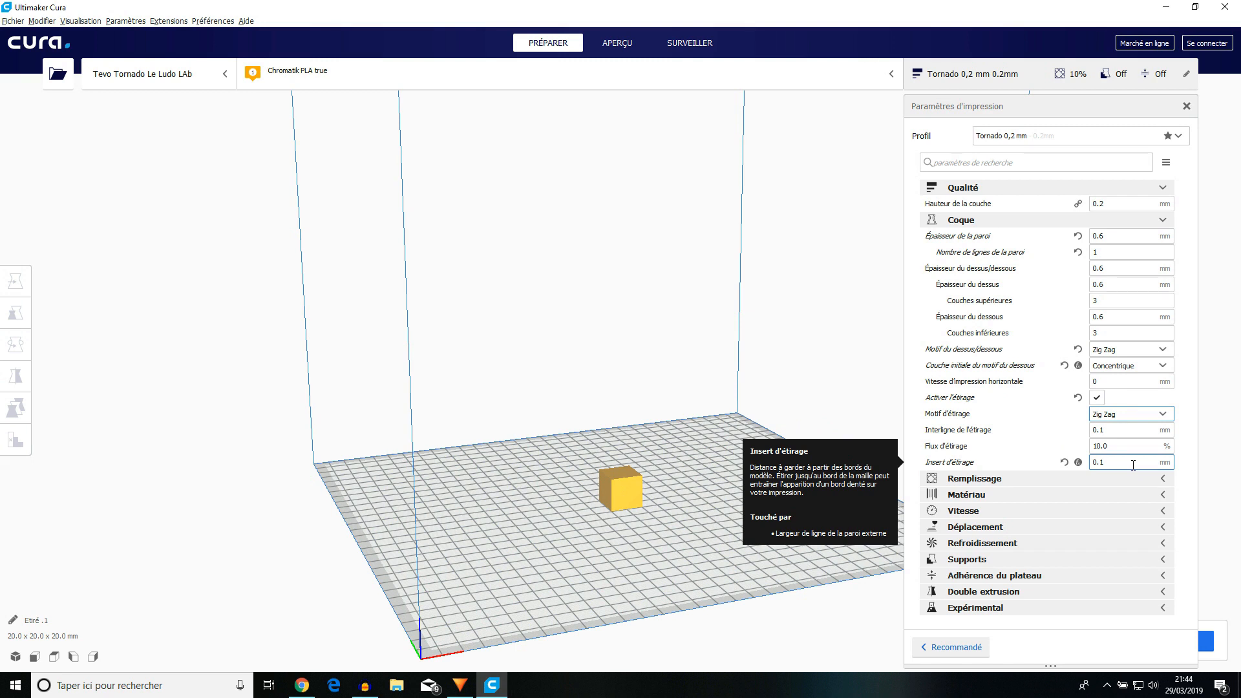
left_click(1017, 78)
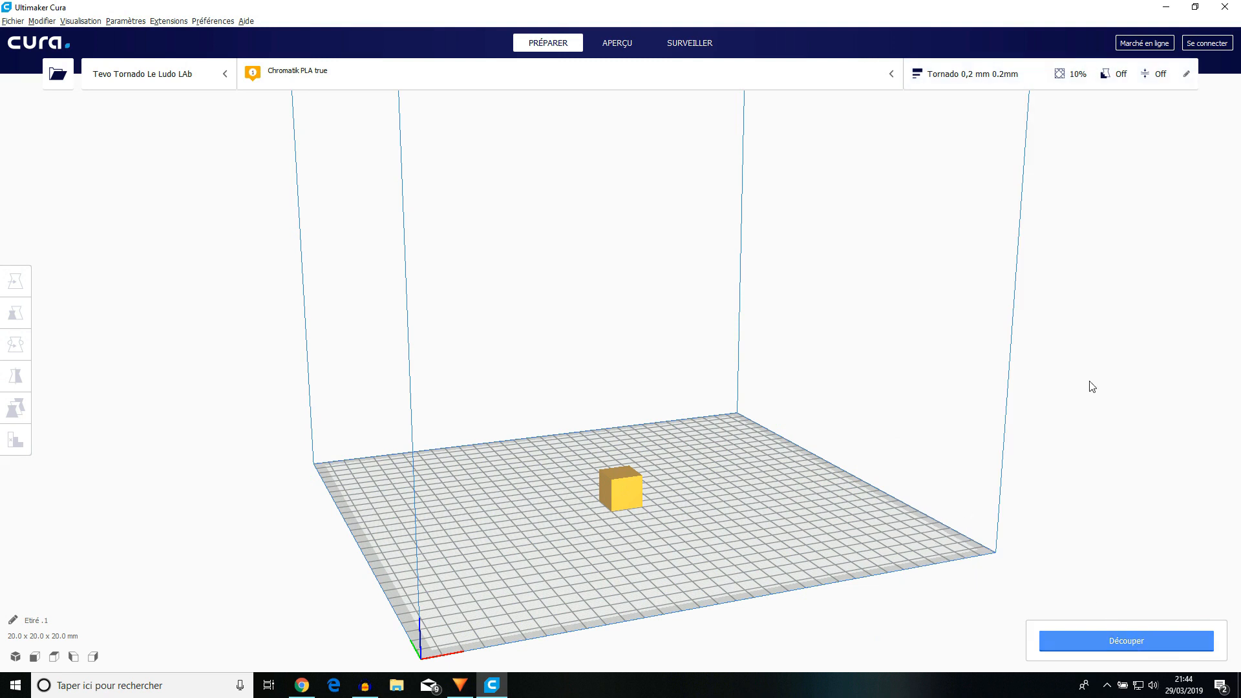
left_click(1134, 640)
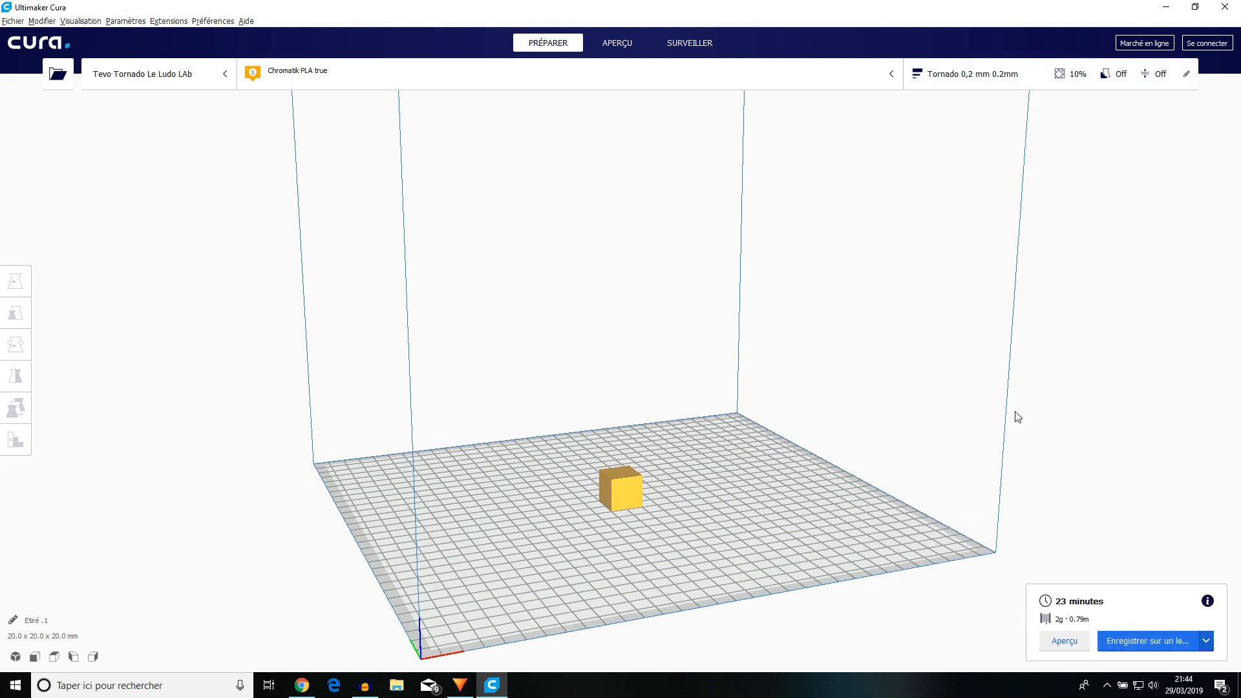